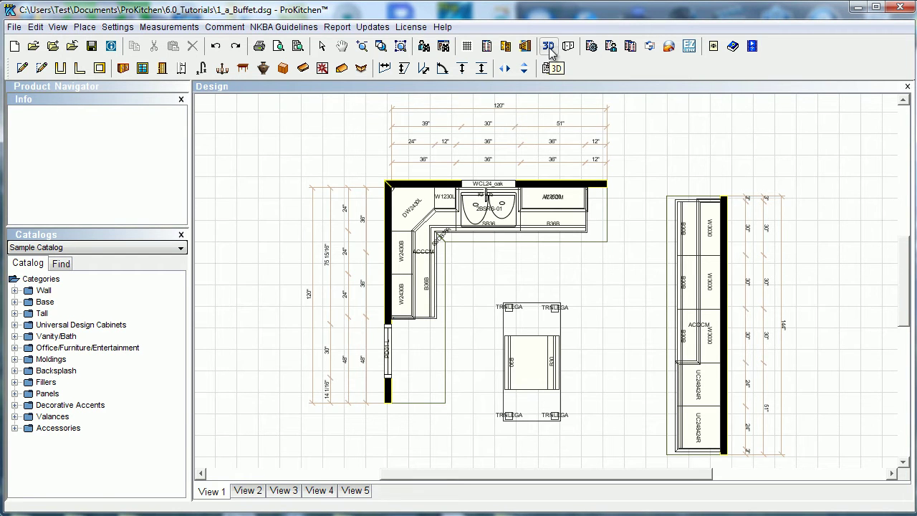
Step: Open the 3D view of the buffet kitchen from the main toolbar
click(550, 53)
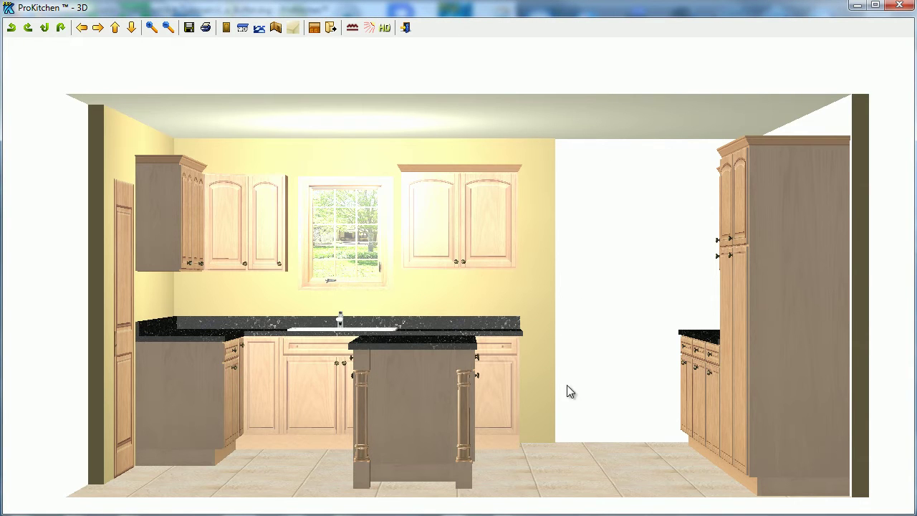
Step: Orbit and move closer around the kitchen to see the cabinets, island and pantry from several angles
drag(517, 367, 358, 297)
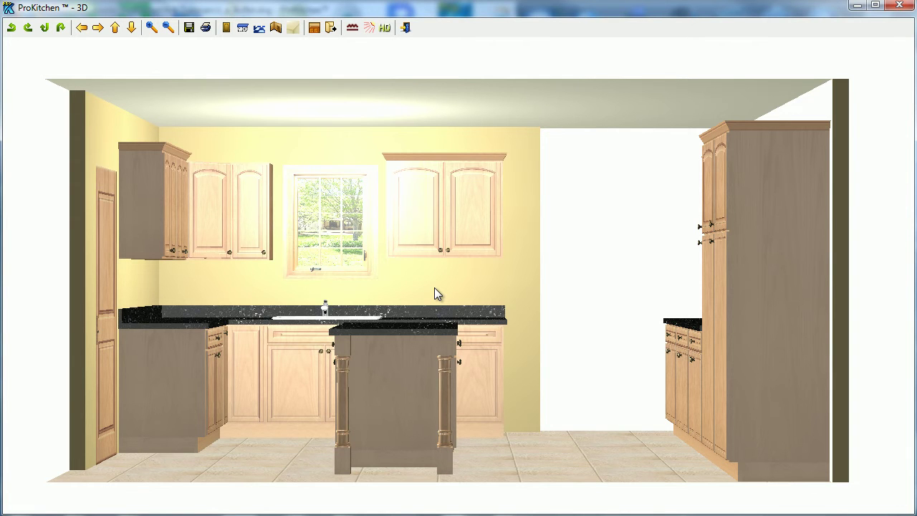
mouse_move(434, 287)
mouse_down()
mouse_move(407, 292)
mouse_move(455, 309)
mouse_move(468, 247)
mouse_move(417, 272)
mouse_move(420, 264)
mouse_move(460, 286)
mouse_move(445, 288)
mouse_up()
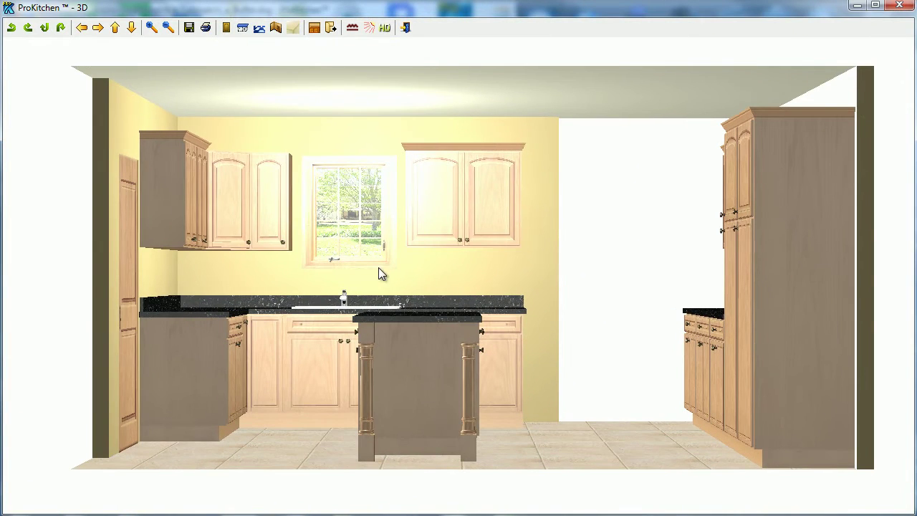
drag(388, 286, 429, 265)
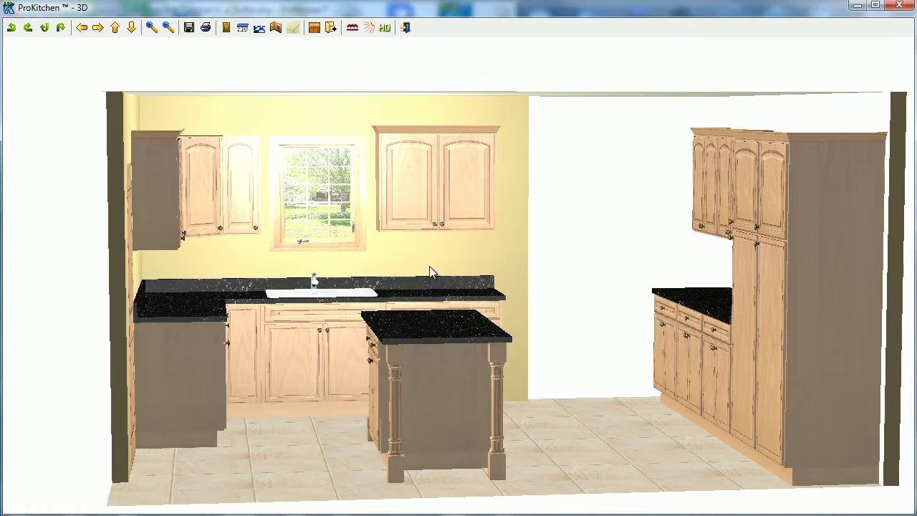
Step: Rotate, tilt and shift the kitchen view with the 3D toolbar's rotate and arrow buttons
click(11, 28)
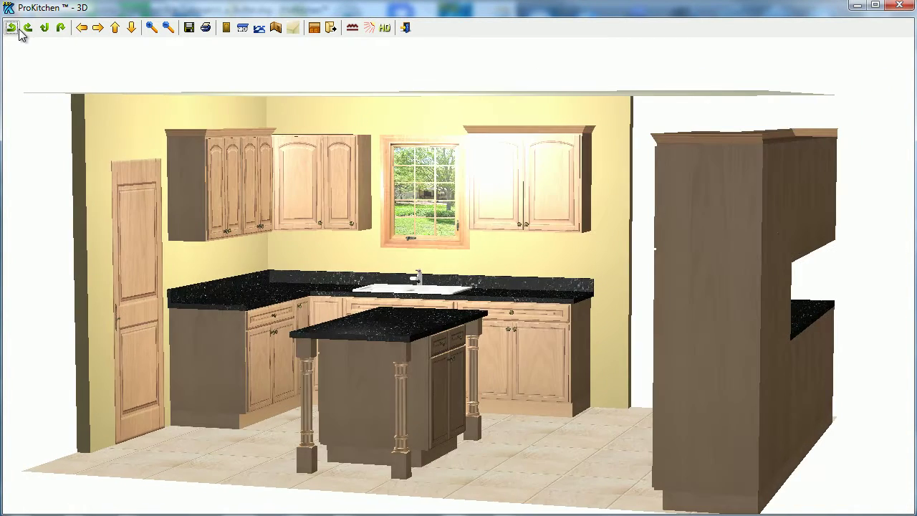
click(28, 28)
click(44, 28)
click(60, 28)
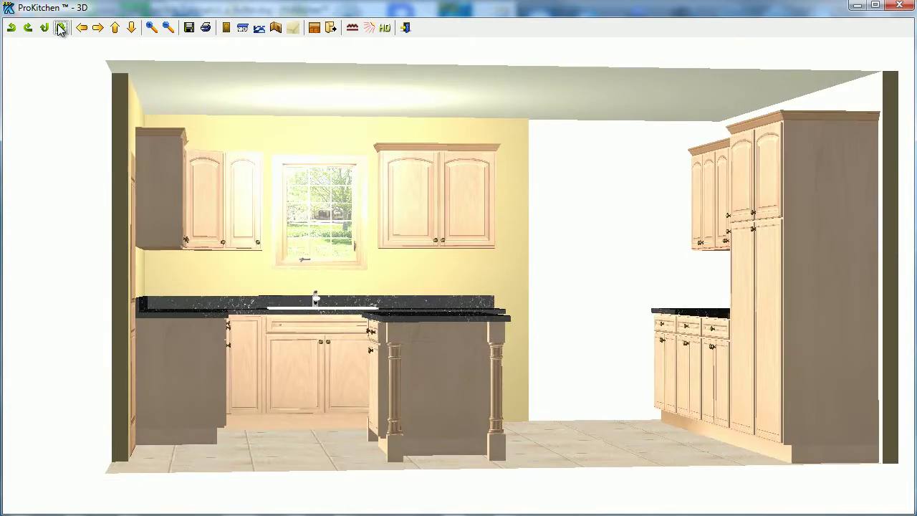
click(81, 27)
click(98, 27)
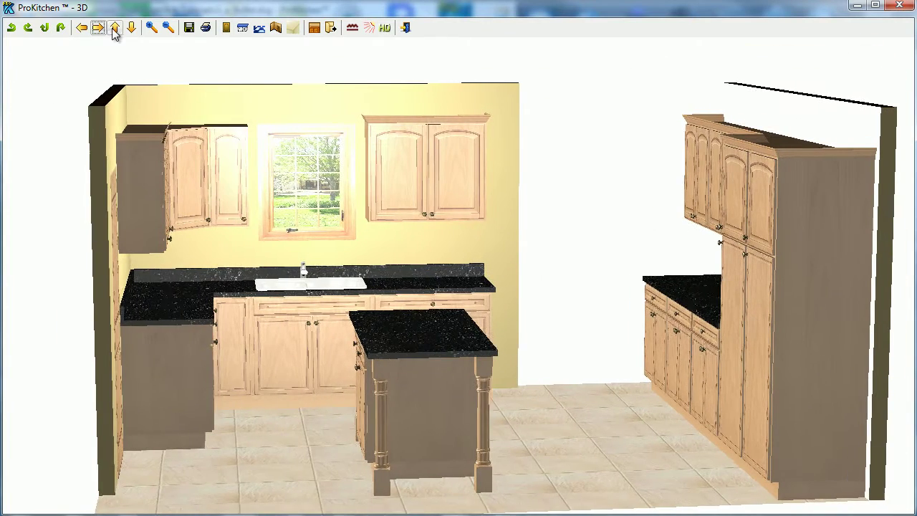
click(114, 27)
Step: Zoom in and tilt the camera down to look into the kitchen from above, facing the sink wall
click(131, 28)
click(151, 28)
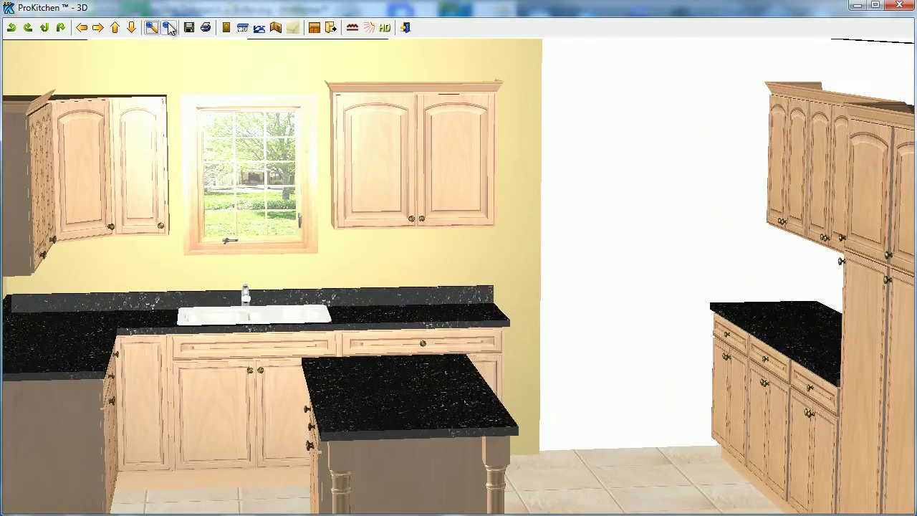
click(169, 27)
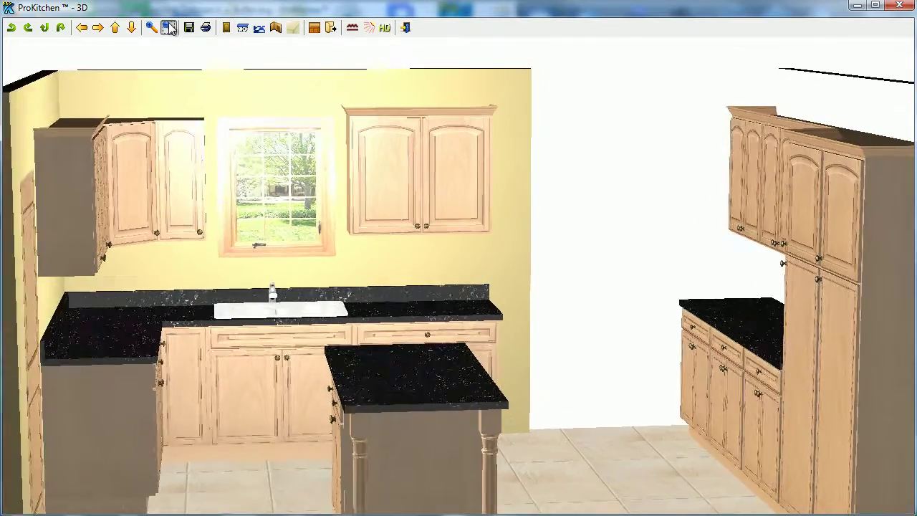
click(151, 27)
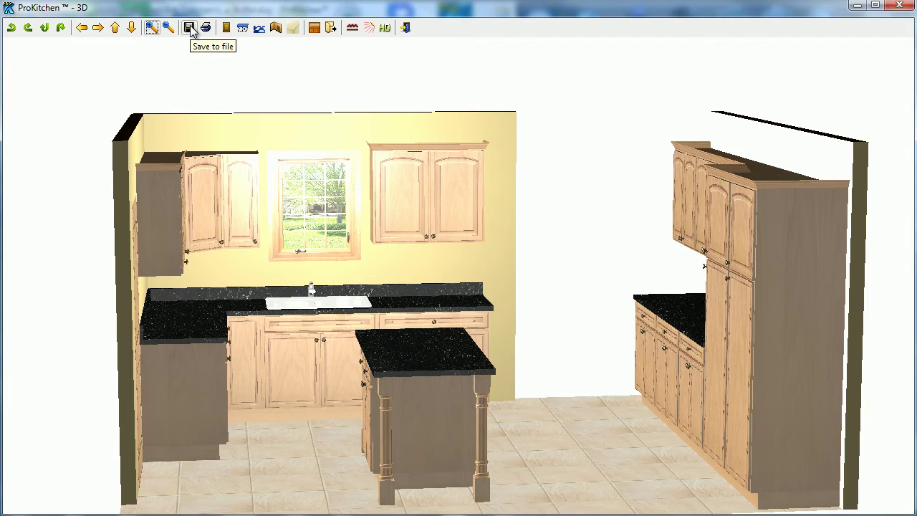
drag(312, 238, 305, 278)
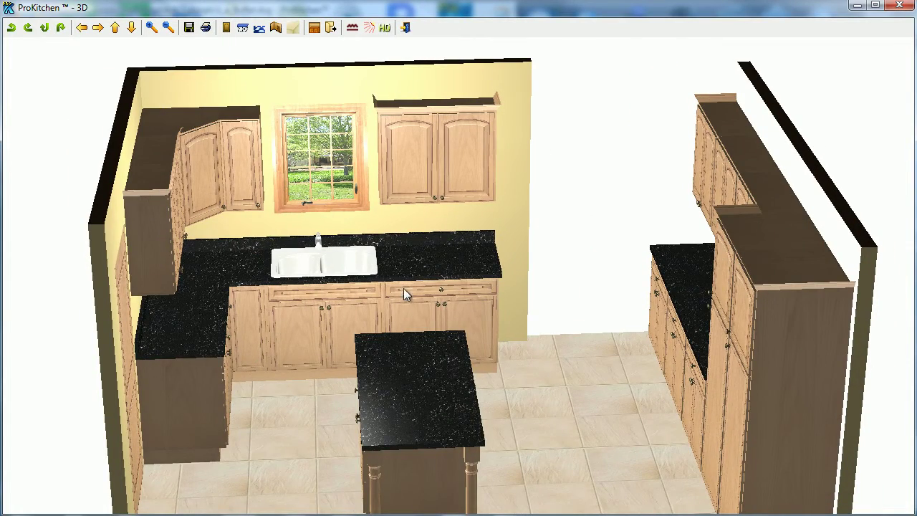
drag(406, 303, 385, 298)
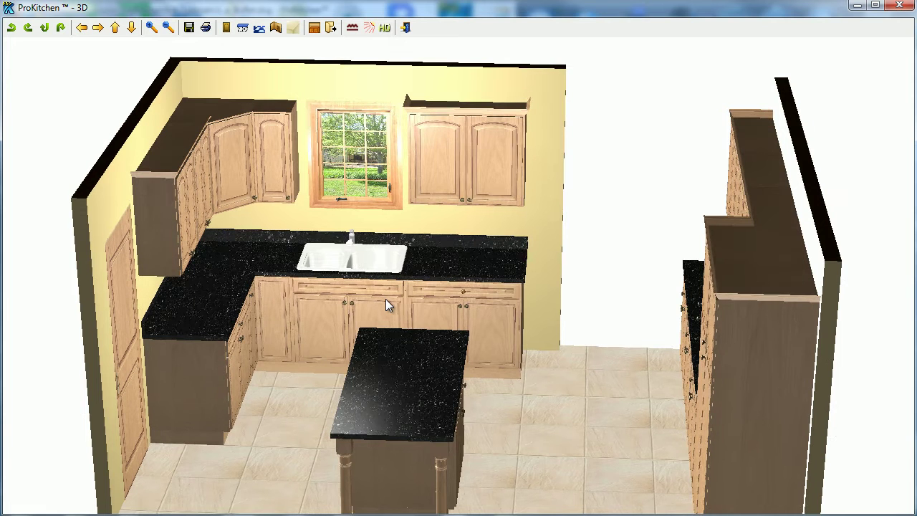
Step: Set the door overlay to Standard 1/2" Overlay and upper doors to Mitered Square Raised Panel
click(223, 31)
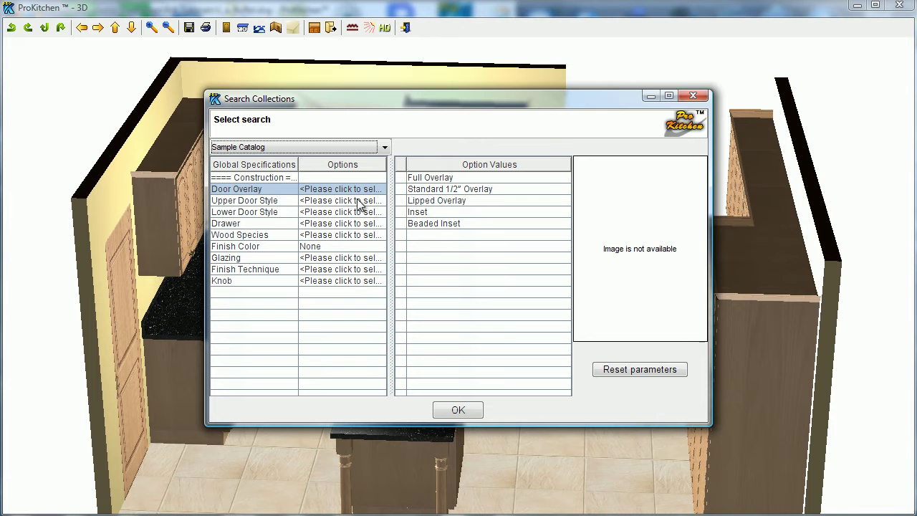
click(435, 190)
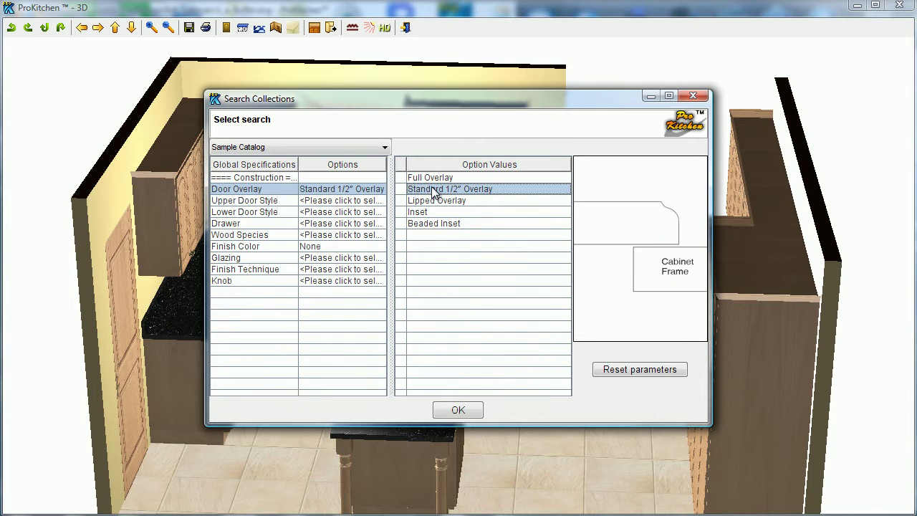
click(356, 202)
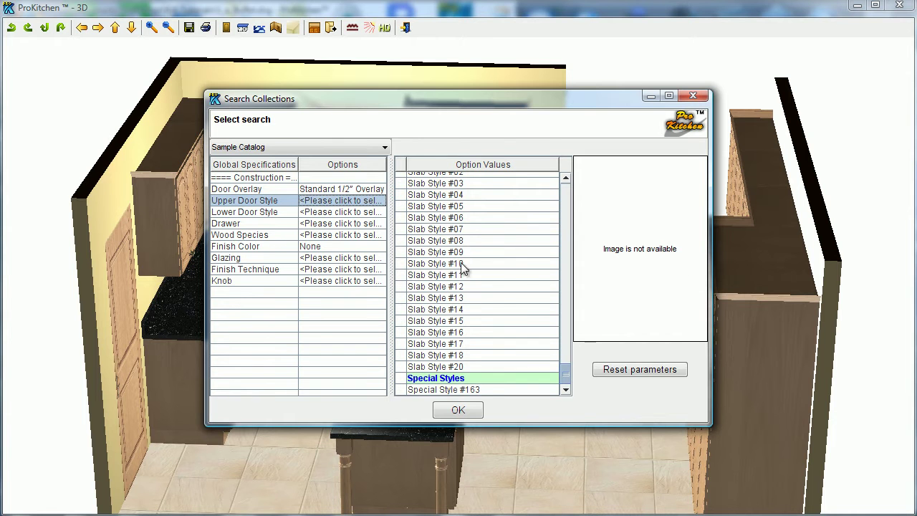
drag(569, 369, 577, 255)
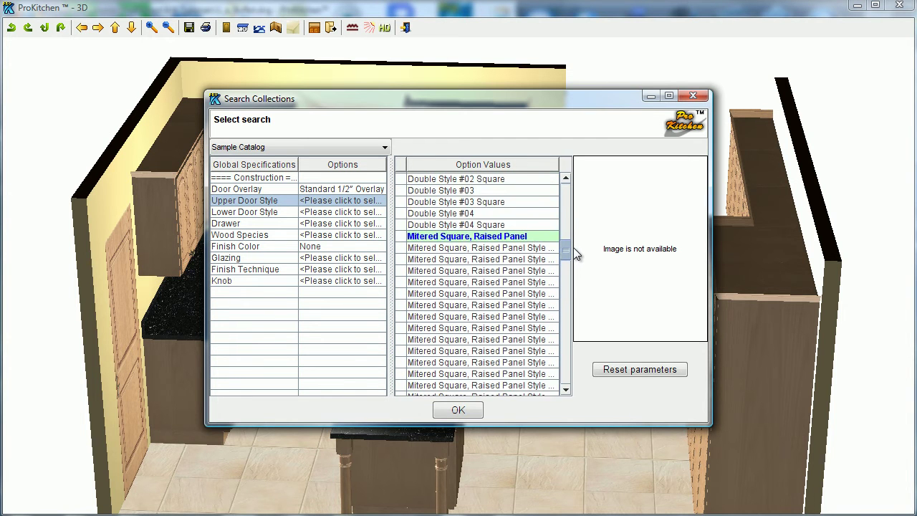
click(467, 247)
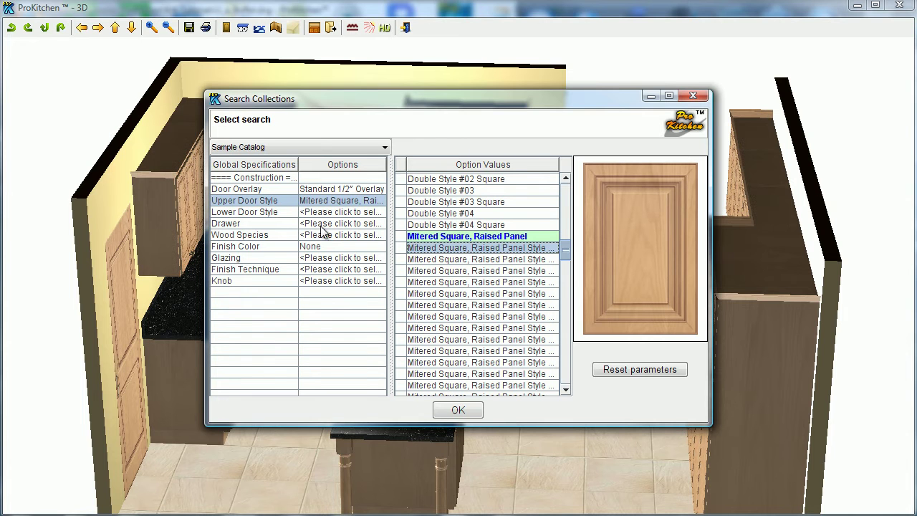
Step: Set the lower door style to the first Mitered Square Raised Panel style
click(331, 214)
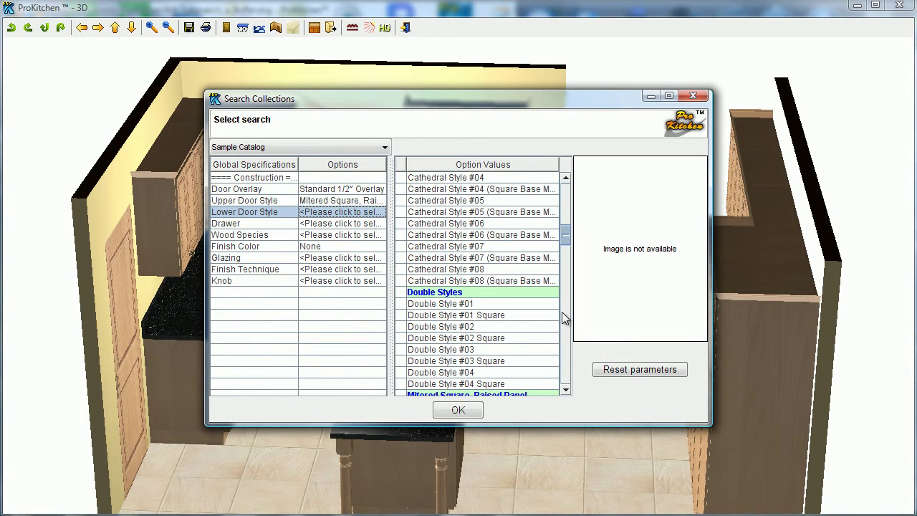
scroll(563, 313, down, 6)
click(453, 191)
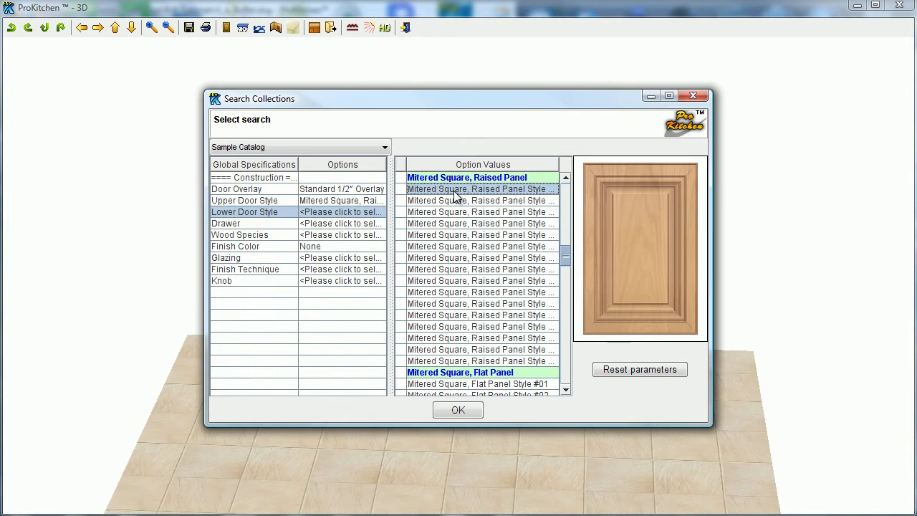
Step: Use Mitered Drawer #01 for the drawer fronts and Hickory as the wood species
click(349, 225)
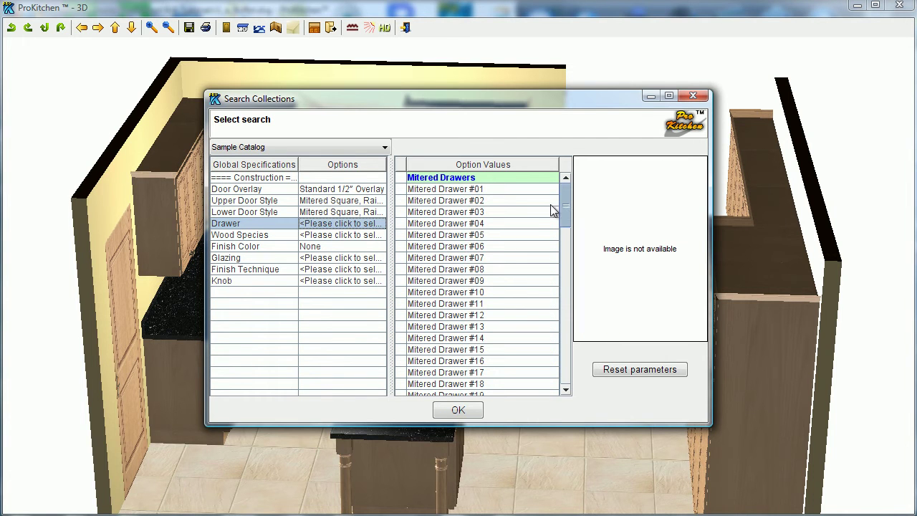
click(461, 190)
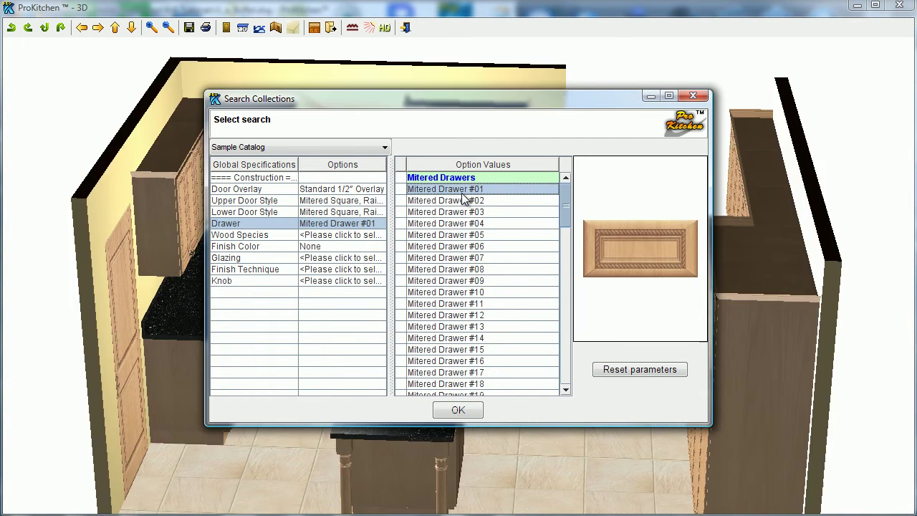
click(365, 236)
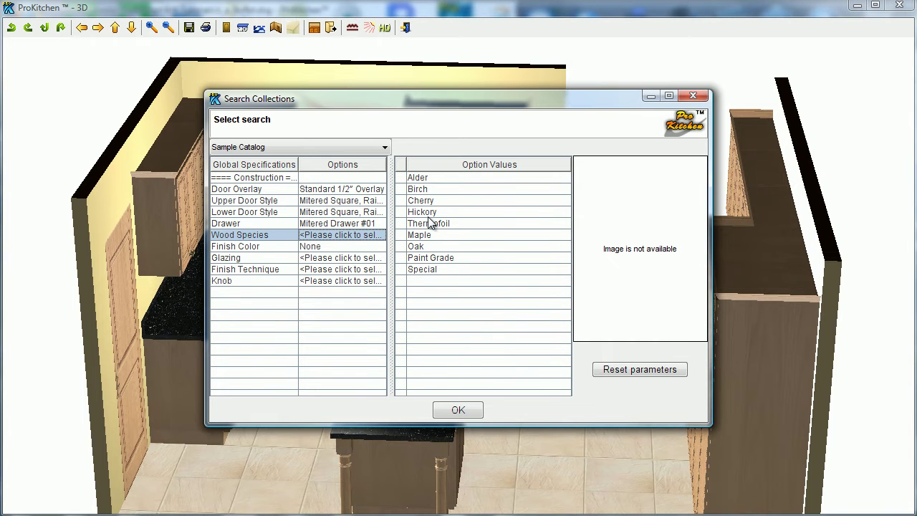
click(428, 214)
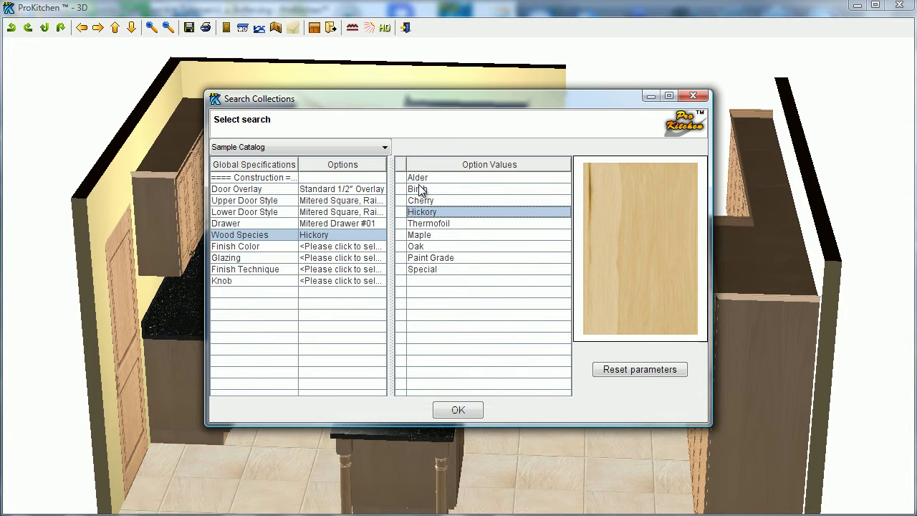
Step: Set the cabinet finish colour to HCK.954 with glazing None and finish technique None
click(362, 246)
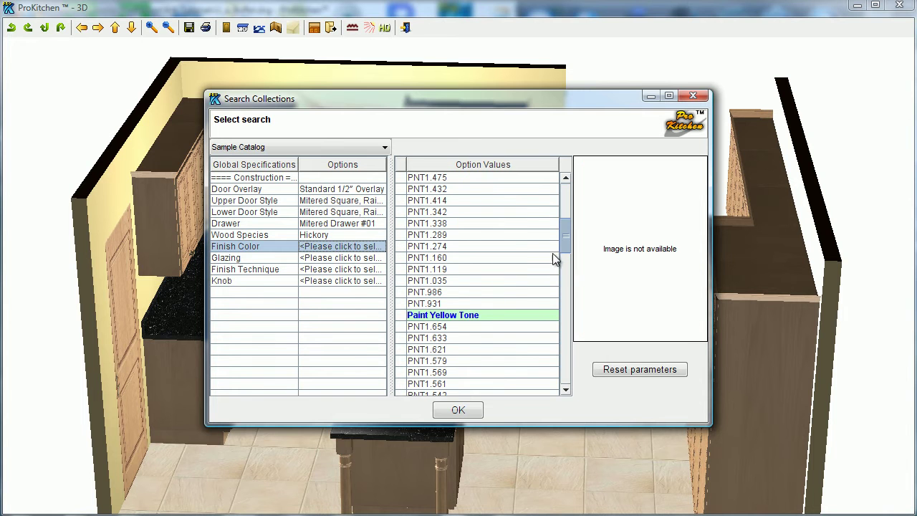
scroll(556, 255, up, 6)
click(430, 189)
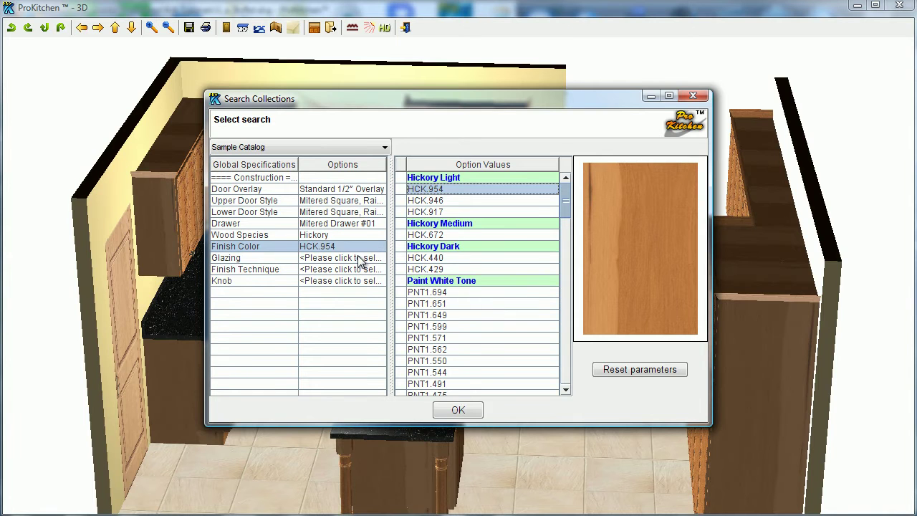
click(362, 259)
click(422, 179)
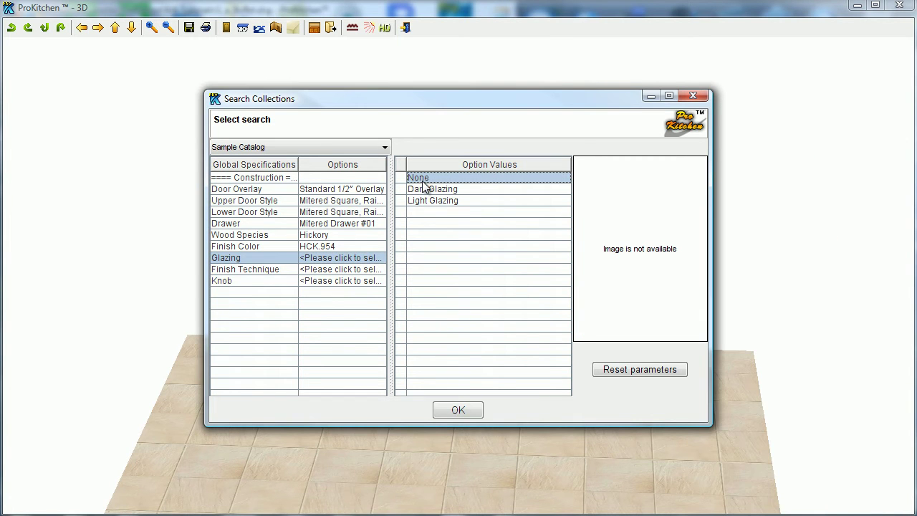
click(367, 270)
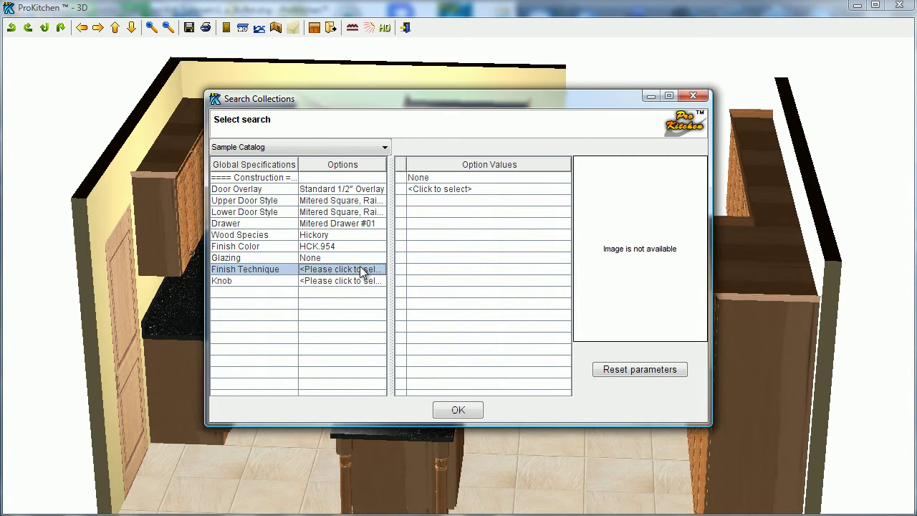
click(422, 179)
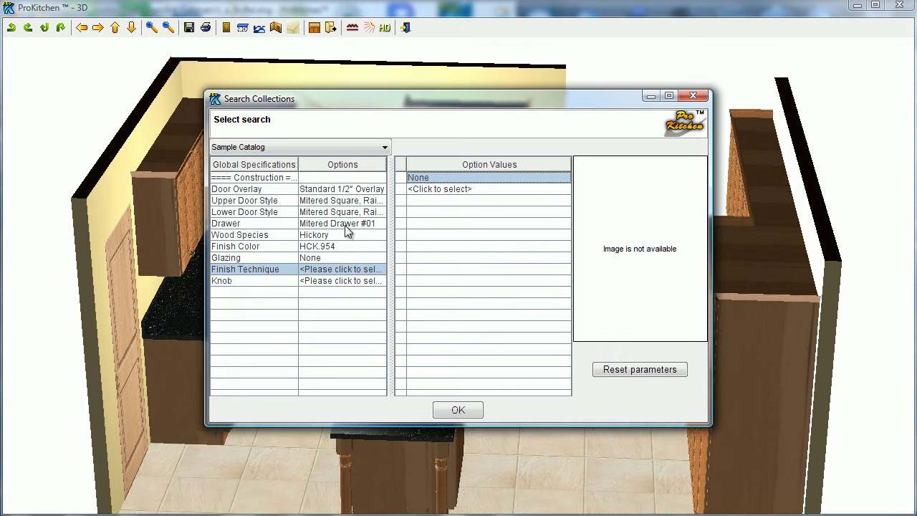
click(412, 178)
Step: Compare the Bar Pull handles and apply Bar Pull 05 to the cabinets
click(321, 282)
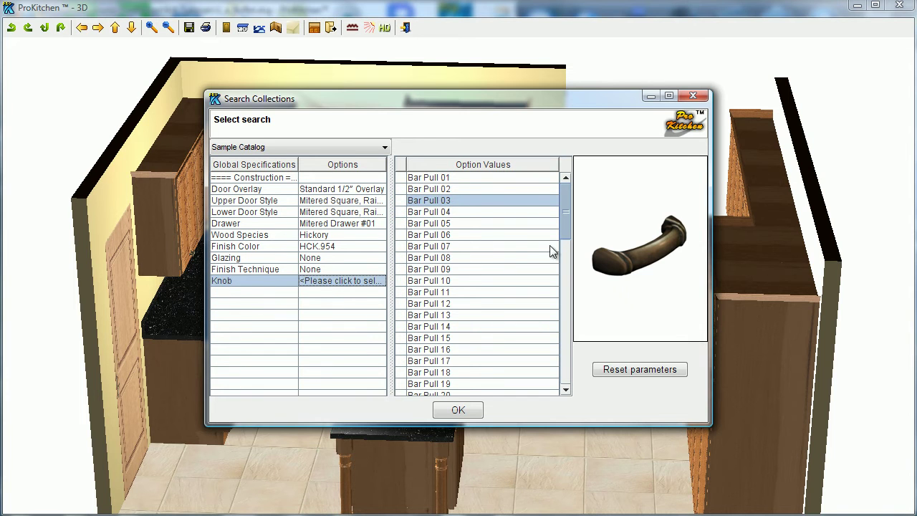
click(459, 179)
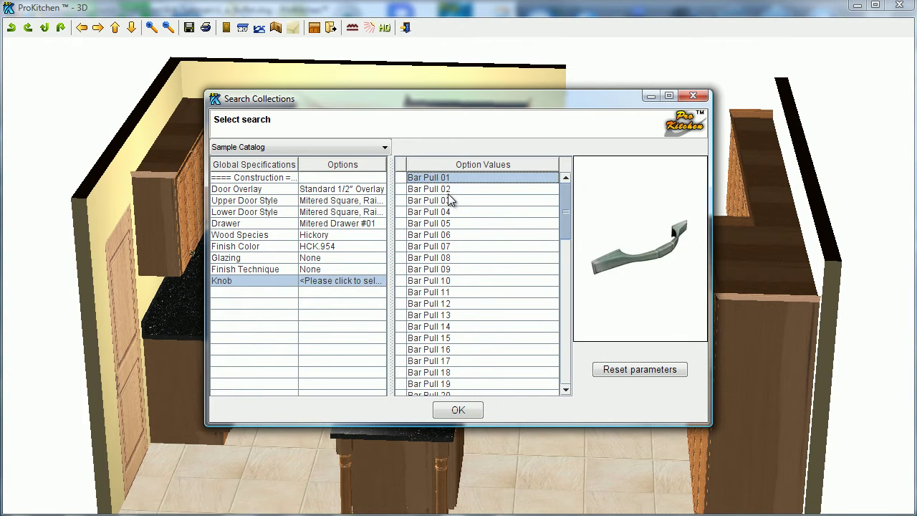
click(448, 191)
click(448, 201)
click(448, 213)
click(446, 224)
double_click(445, 224)
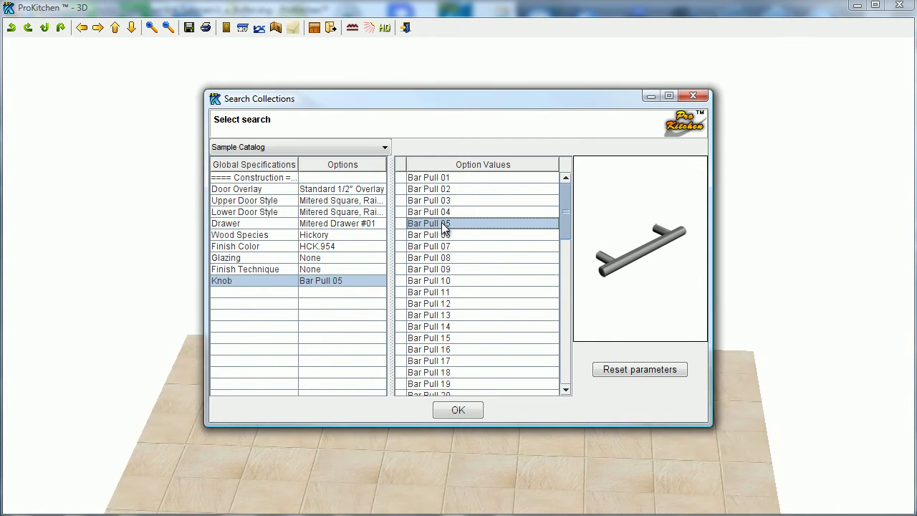
click(449, 410)
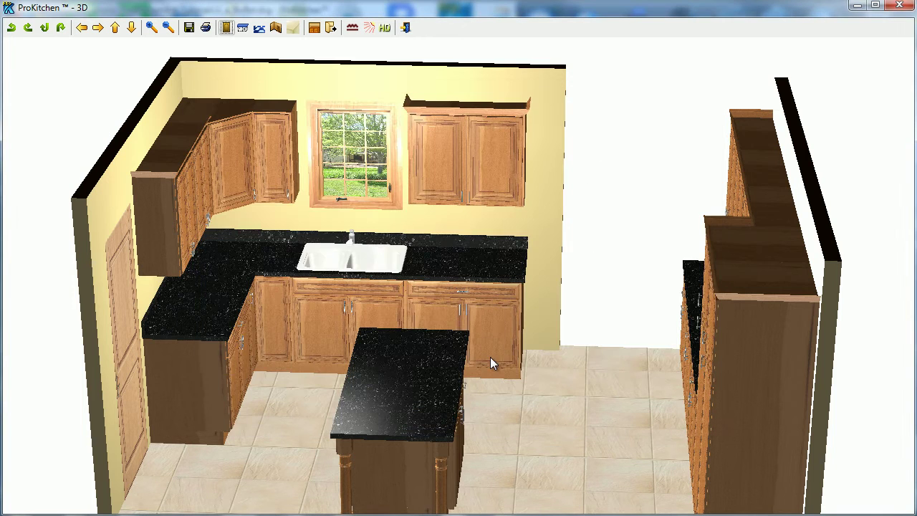
scroll(490, 357, up, 3)
drag(419, 344, 496, 363)
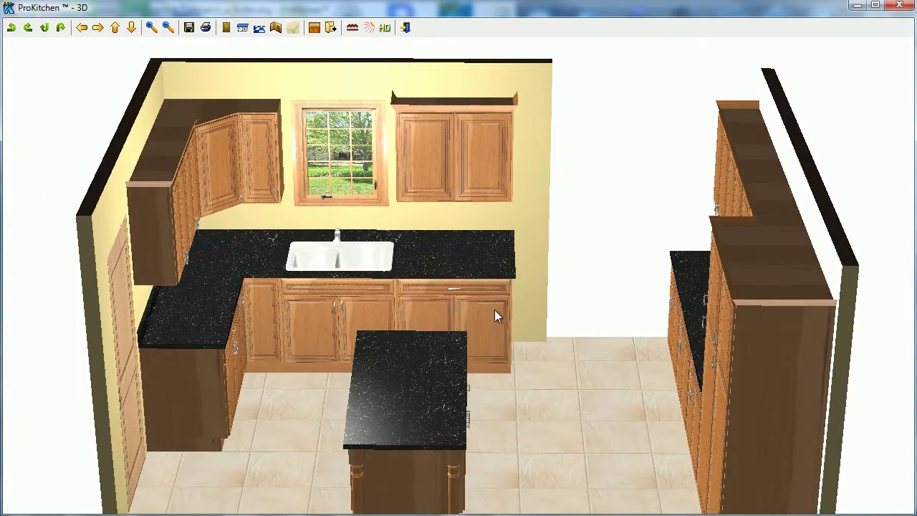
Step: Apply Granite #003 from the Granite countertop list to every countertop
click(243, 29)
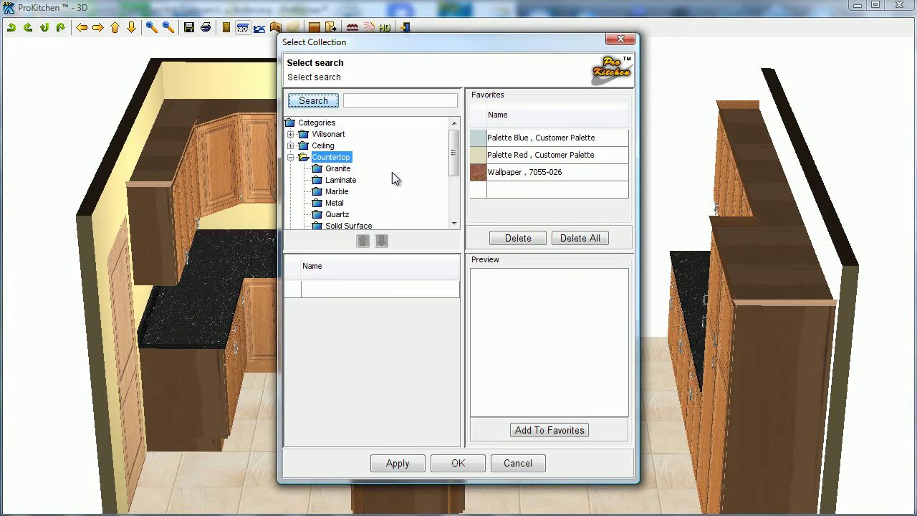
click(333, 170)
click(319, 324)
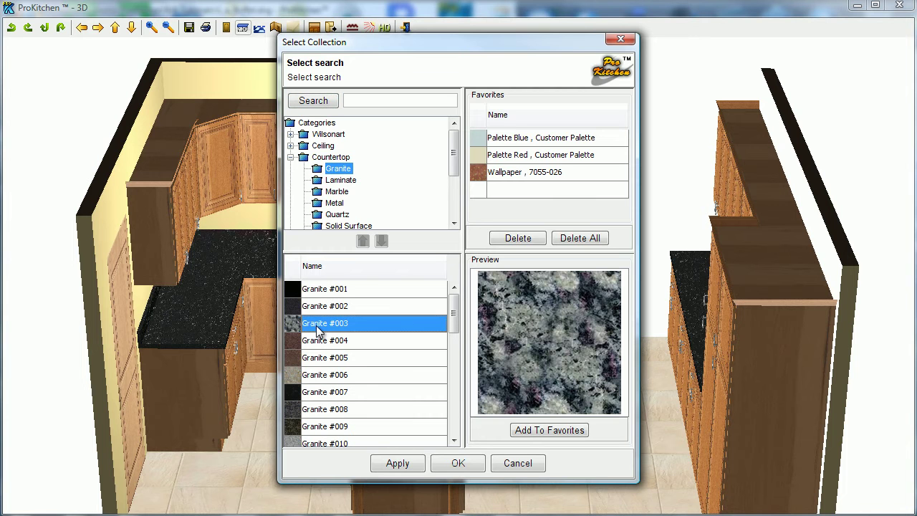
click(394, 463)
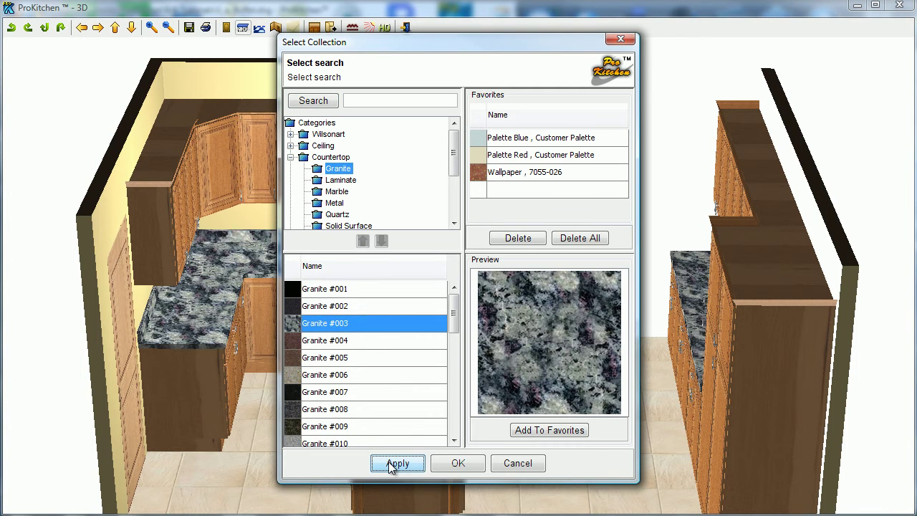
click(458, 464)
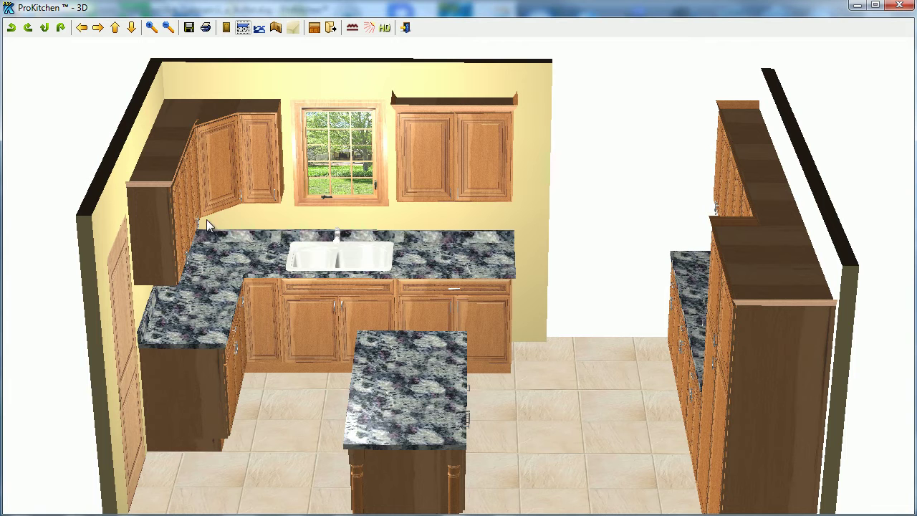
Step: Apply Tile Sample #05 from the Tiles flooring list to the kitchen floor
click(258, 27)
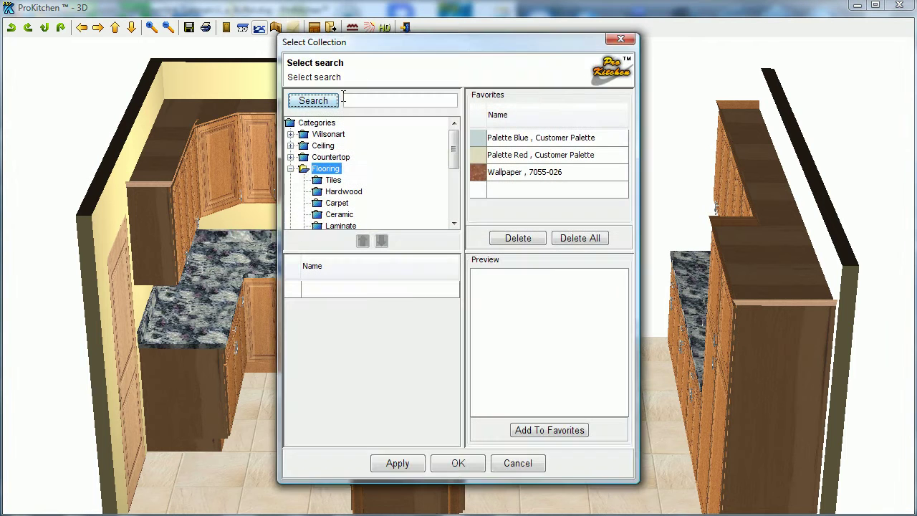
click(324, 182)
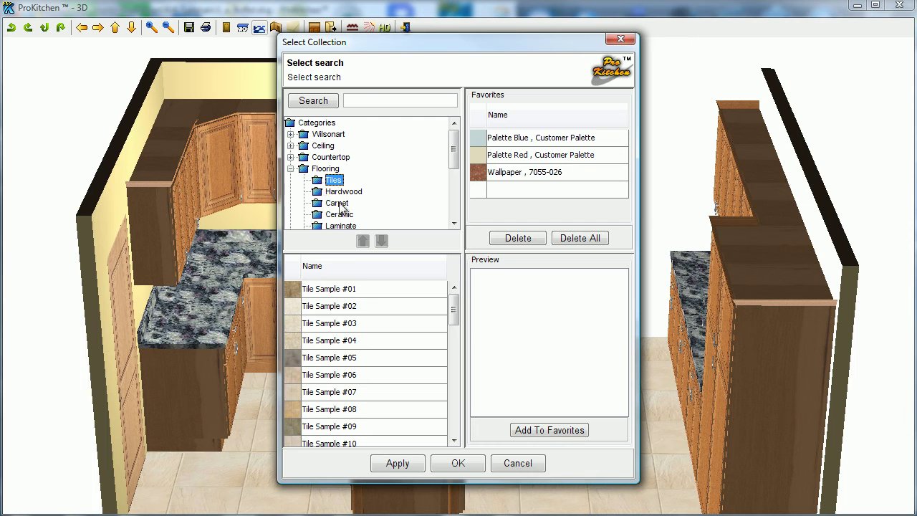
click(308, 358)
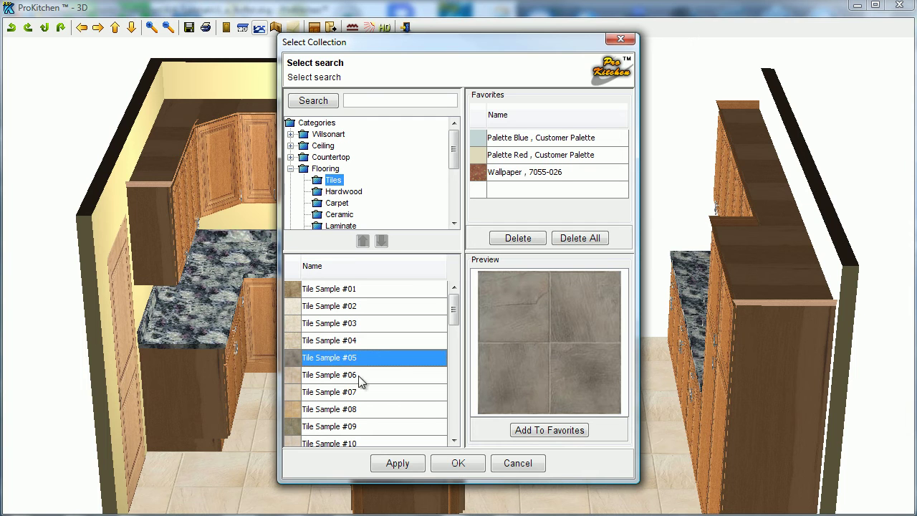
click(398, 463)
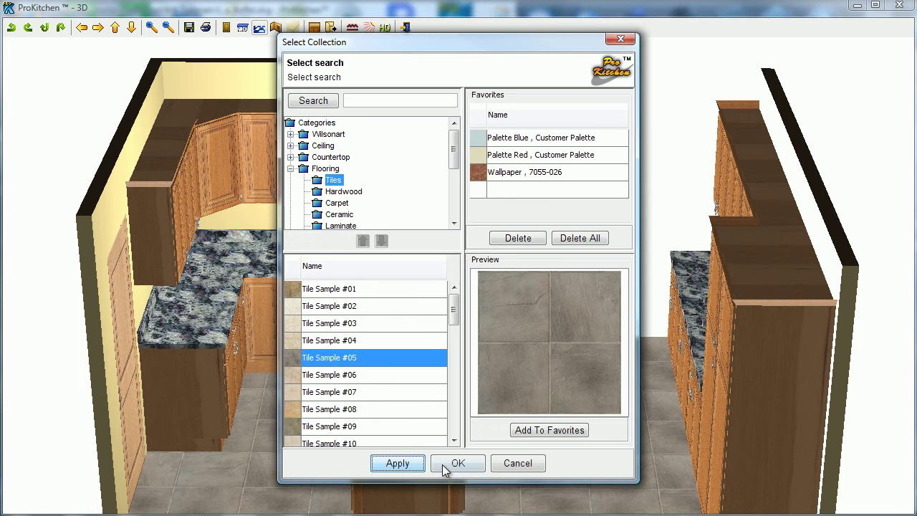
click(456, 464)
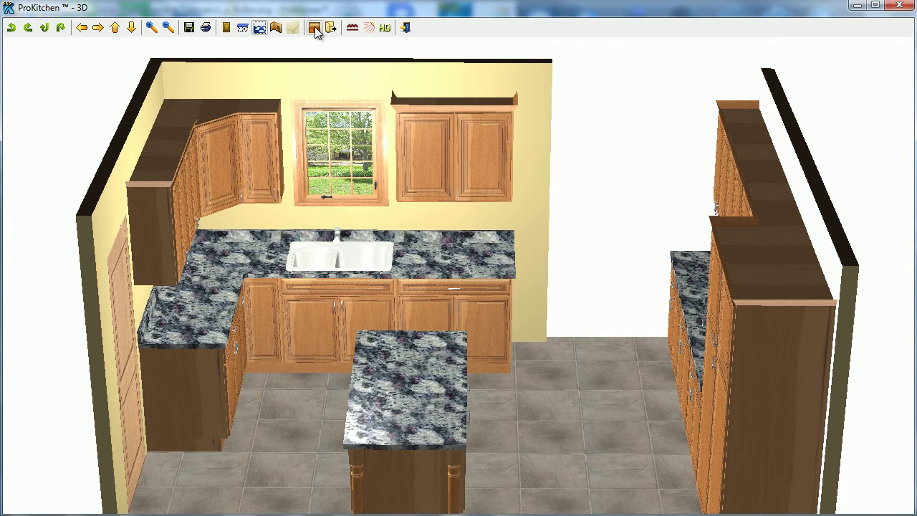
Step: Try Metal #004 on the walls, then apply Metal #006 from the Metal list instead
click(277, 30)
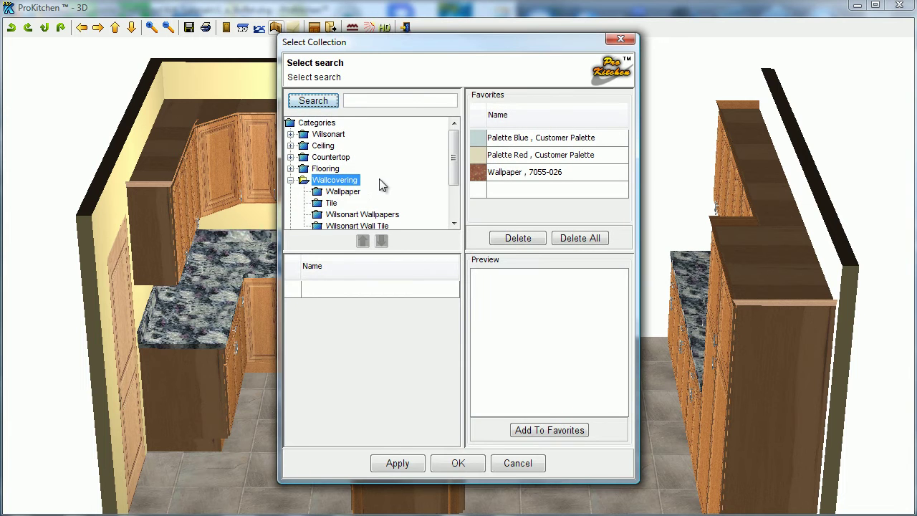
click(453, 205)
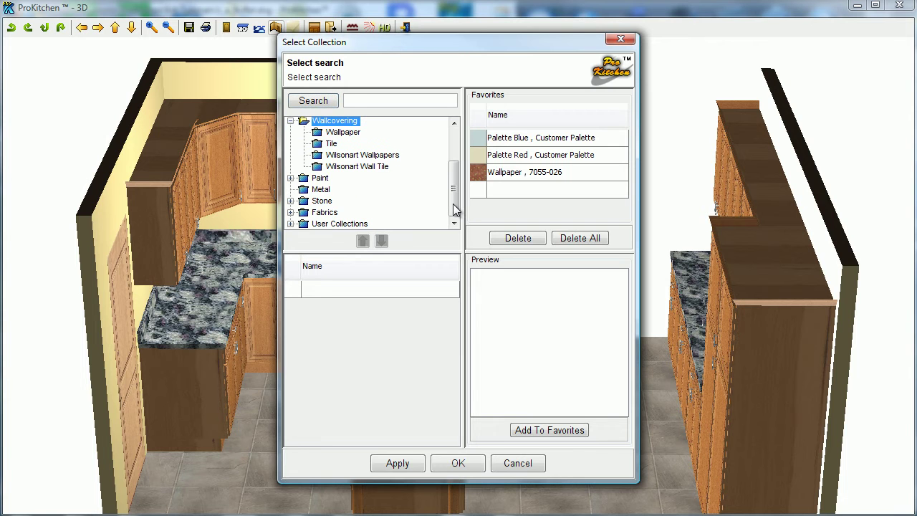
click(320, 189)
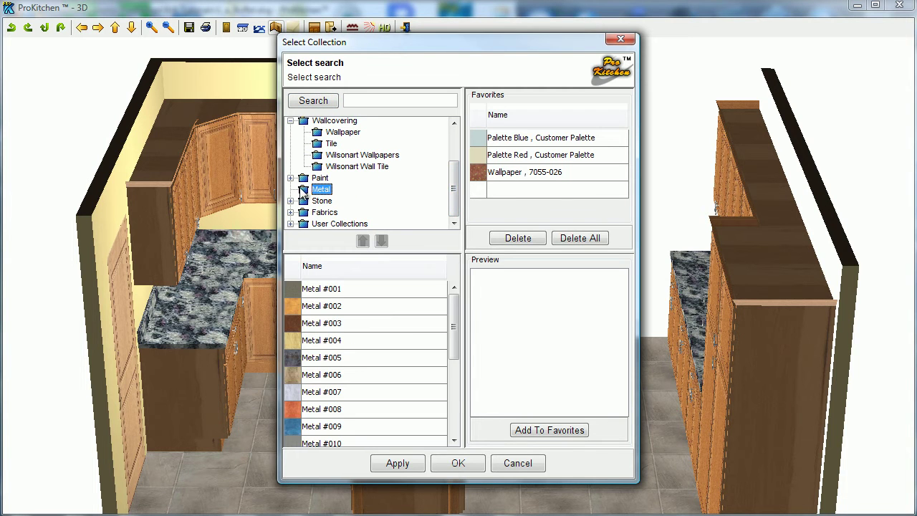
click(320, 343)
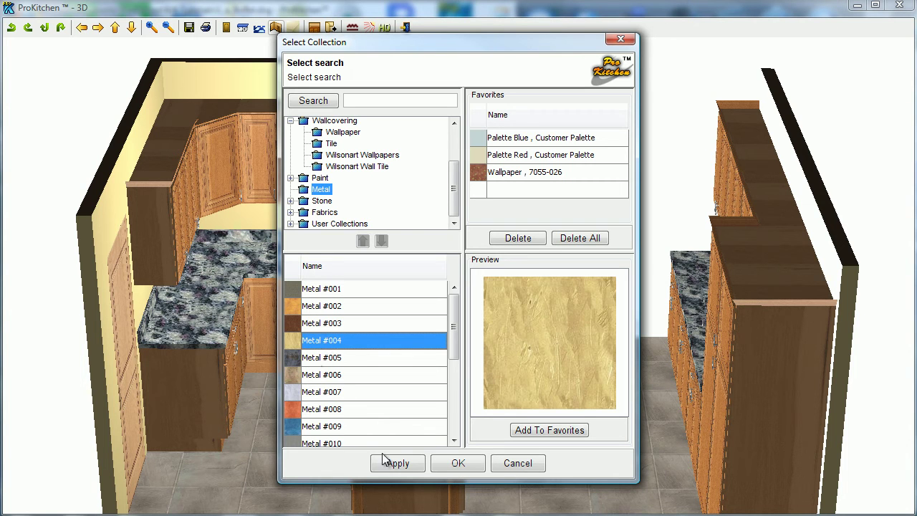
click(415, 466)
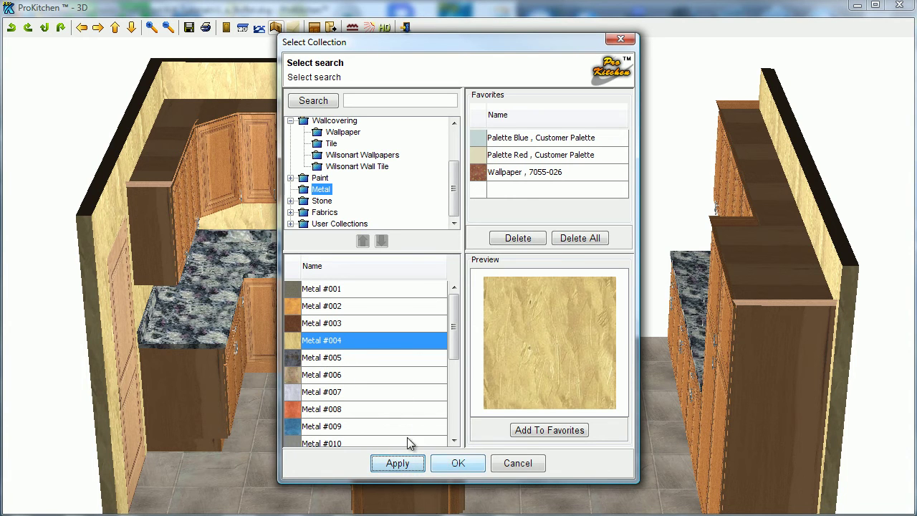
click(297, 374)
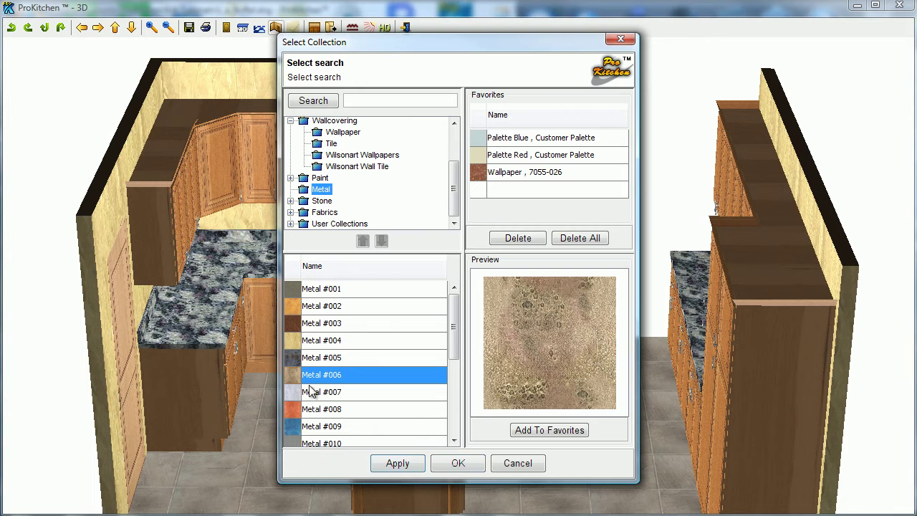
click(398, 464)
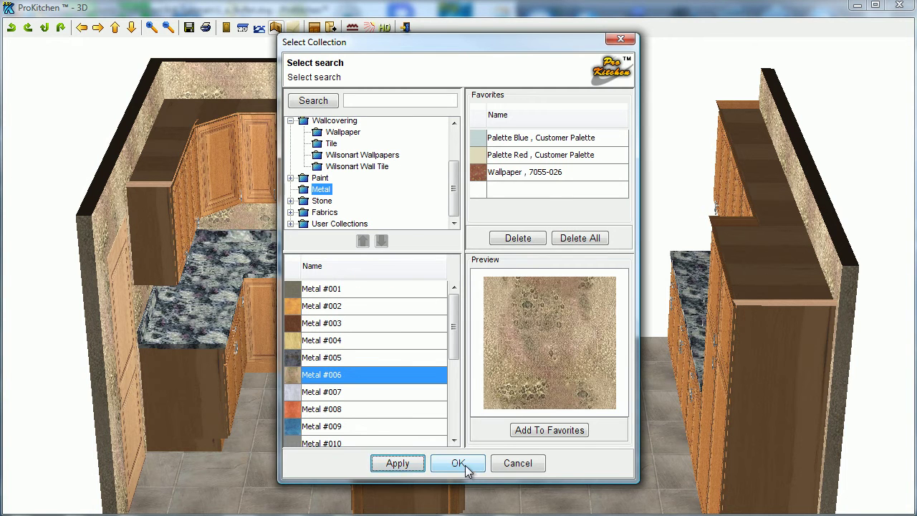
click(459, 464)
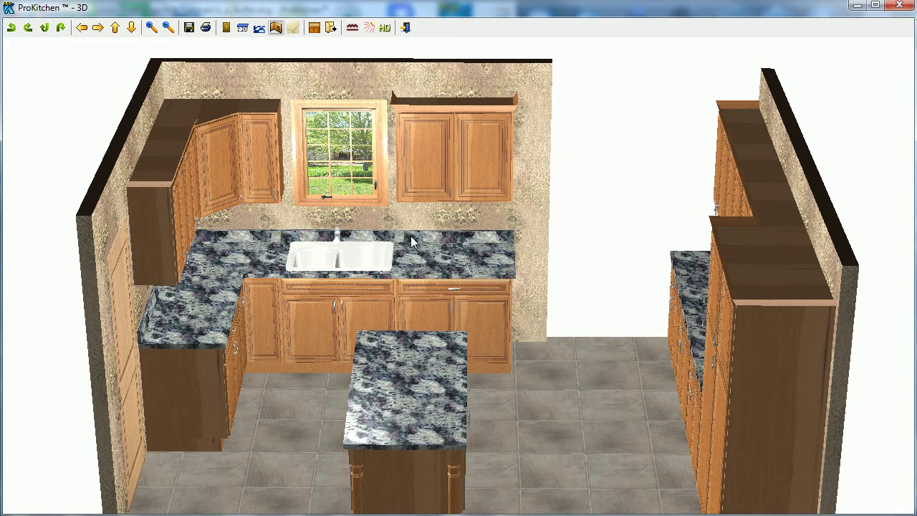
click(290, 31)
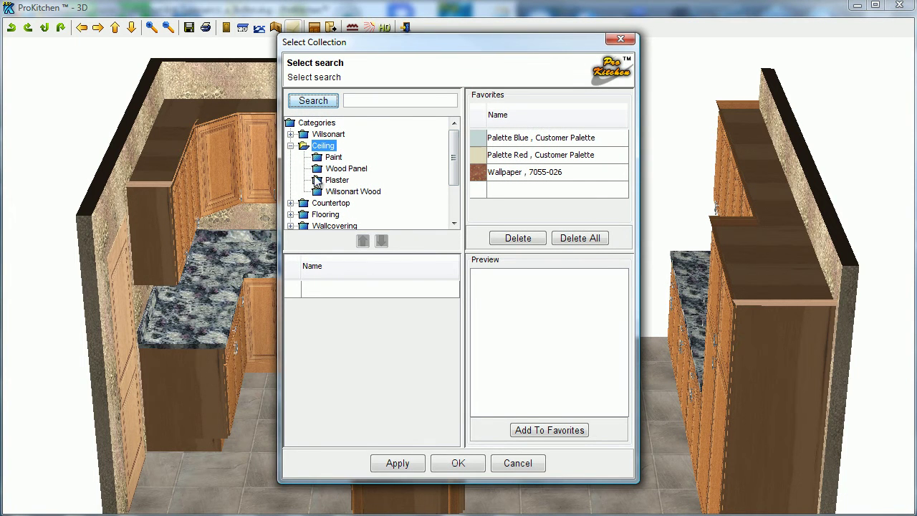
click(466, 463)
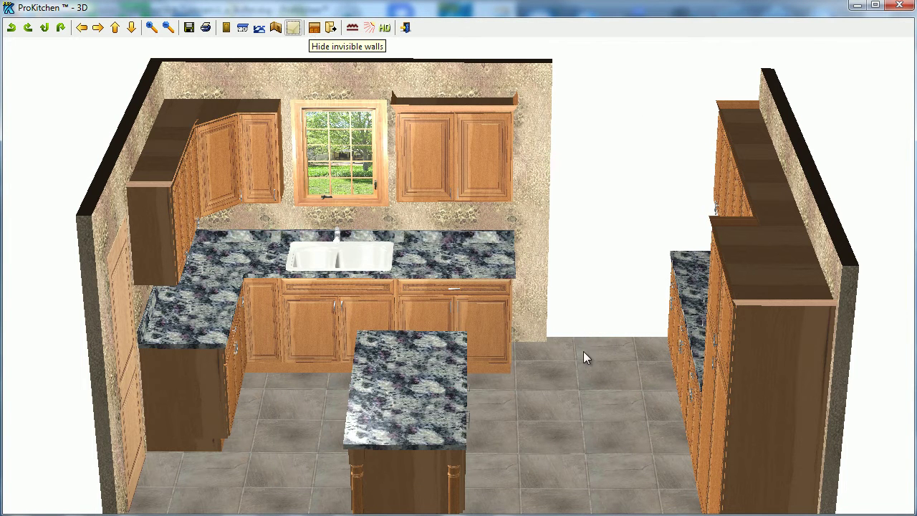
Step: Orbit the camera, hide invisible walls, and face the sink wall across the island
drag(584, 351, 458, 318)
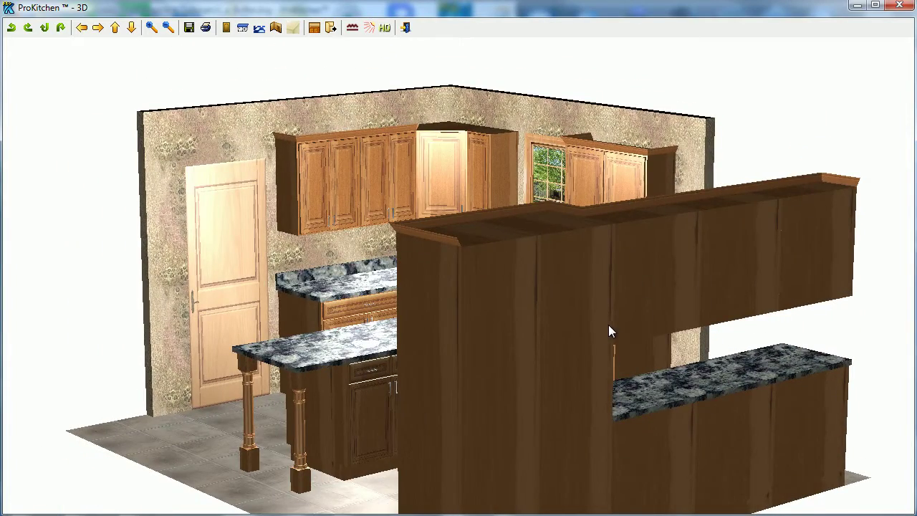
drag(608, 327, 579, 334)
drag(721, 368, 242, 384)
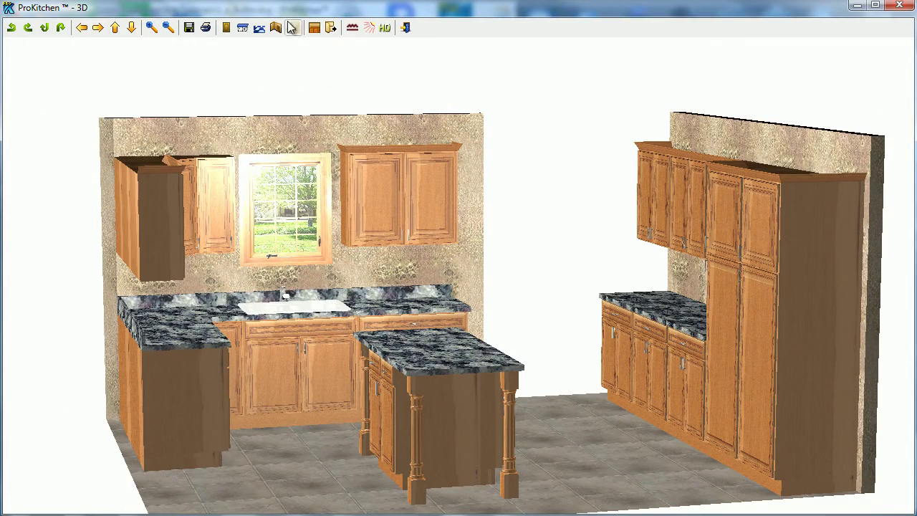
click(315, 27)
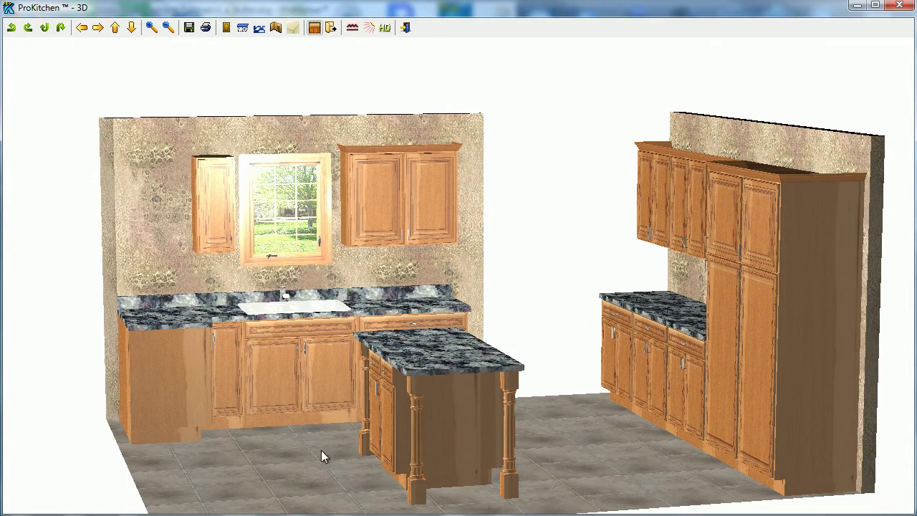
drag(568, 433, 241, 359)
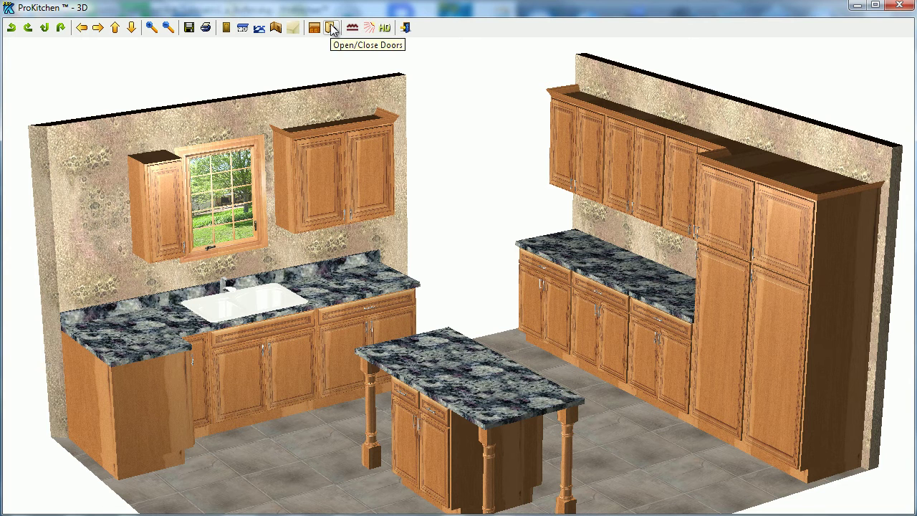
click(331, 28)
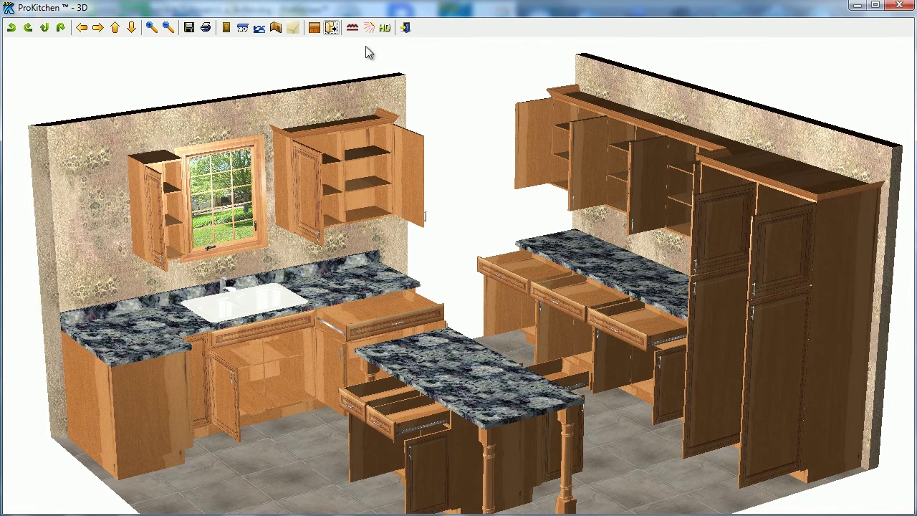
click(331, 27)
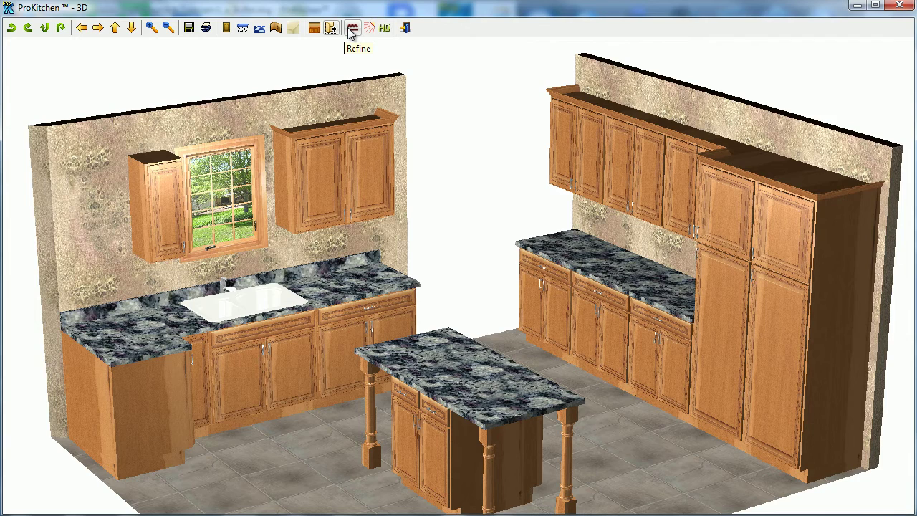
Step: Rotate and zoom until both cabinet walls and the island fill the 3D view
mouse_move(422, 203)
mouse_down()
mouse_move(426, 219)
mouse_move(434, 217)
mouse_move(405, 204)
mouse_up()
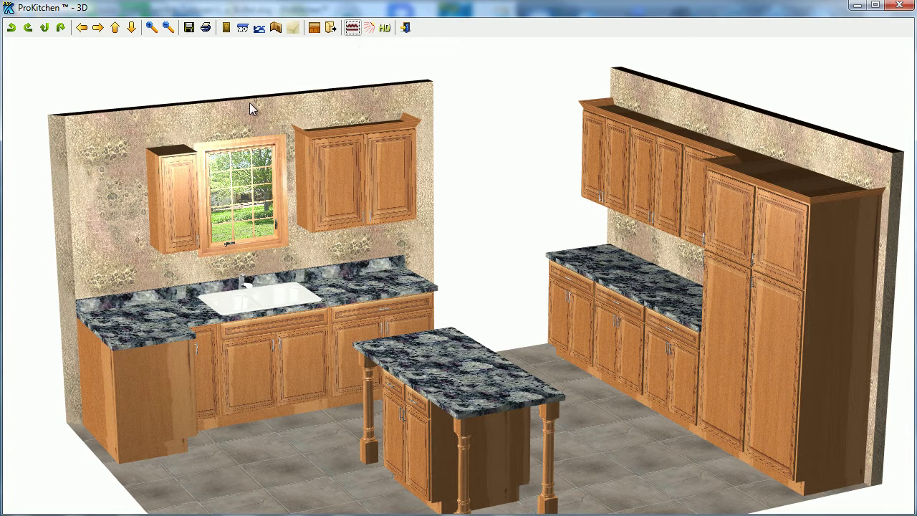
click(368, 27)
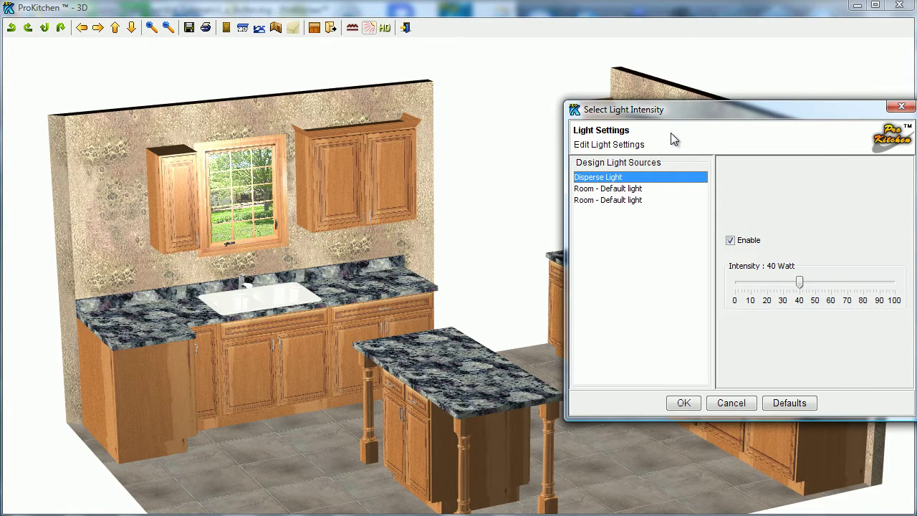
drag(737, 122, 588, 122)
drag(649, 284, 661, 304)
click(452, 190)
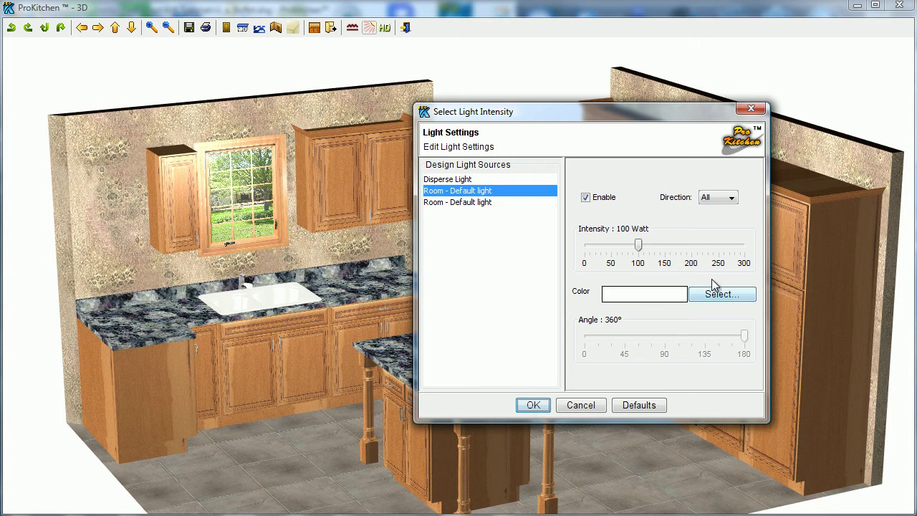
click(712, 202)
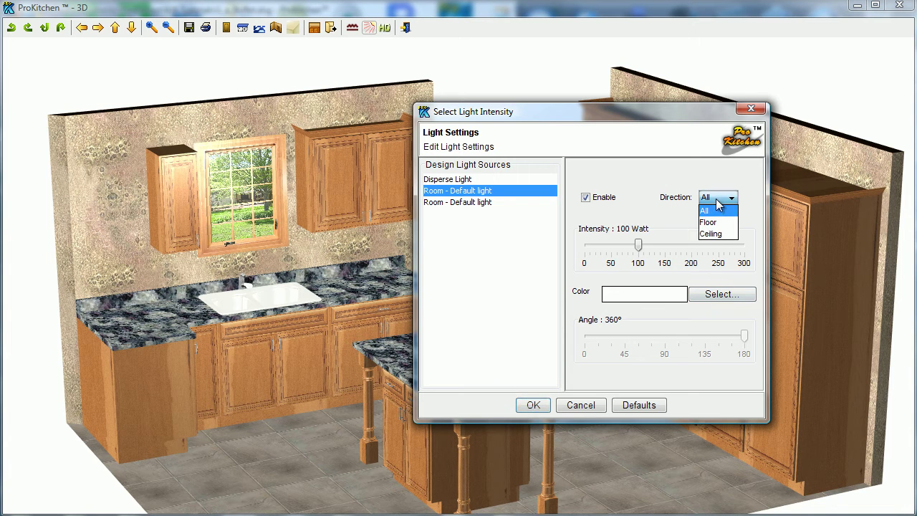
click(682, 220)
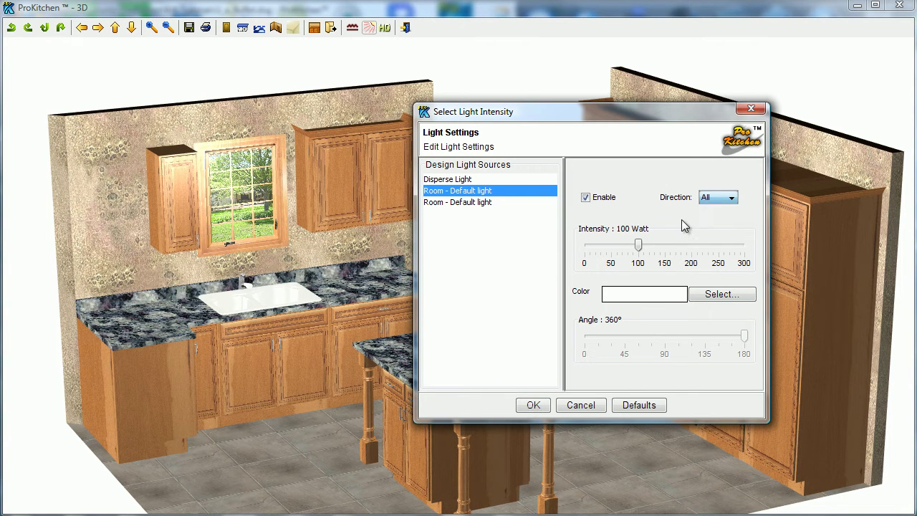
click(599, 406)
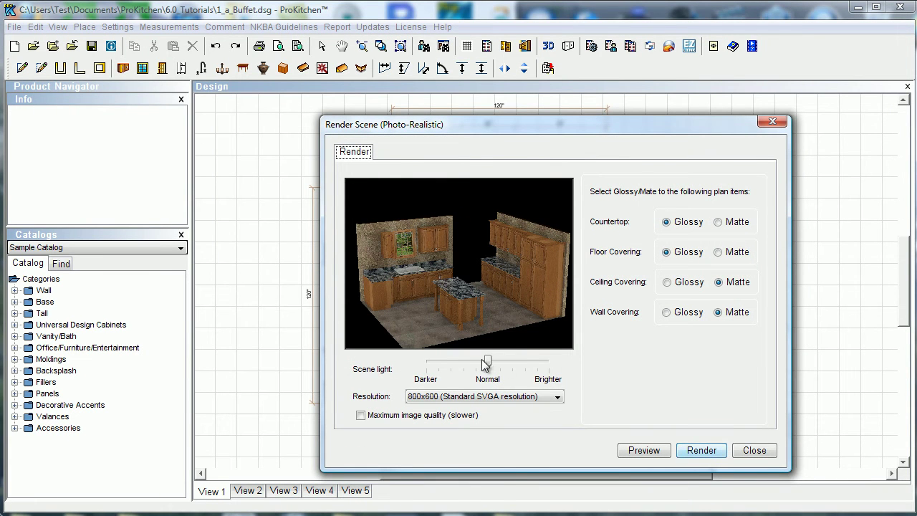
Step: Raise the scene light to Brighter with maximum image quality, preview the render, then close
drag(483, 359, 537, 362)
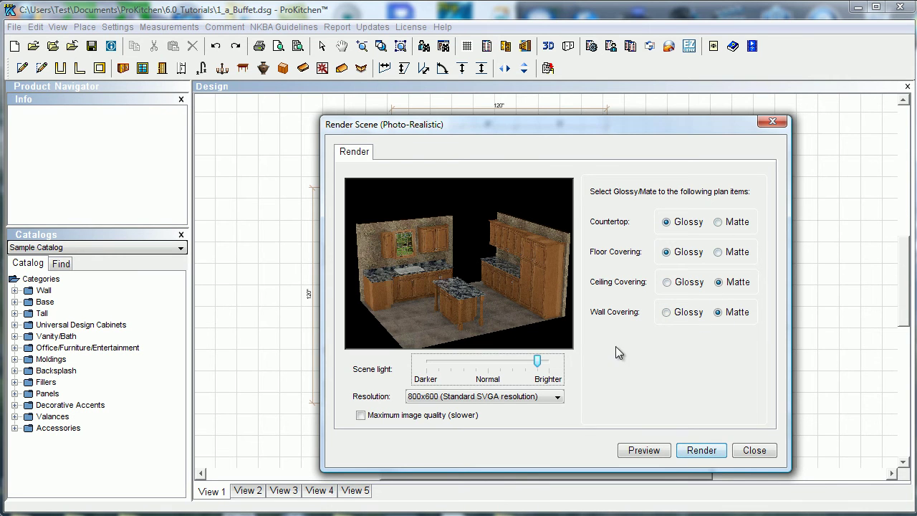
click(364, 417)
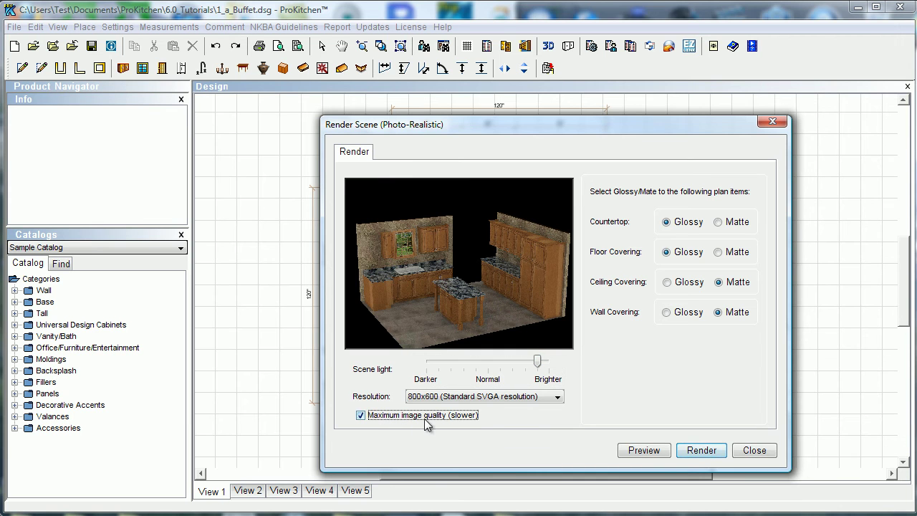
click(651, 449)
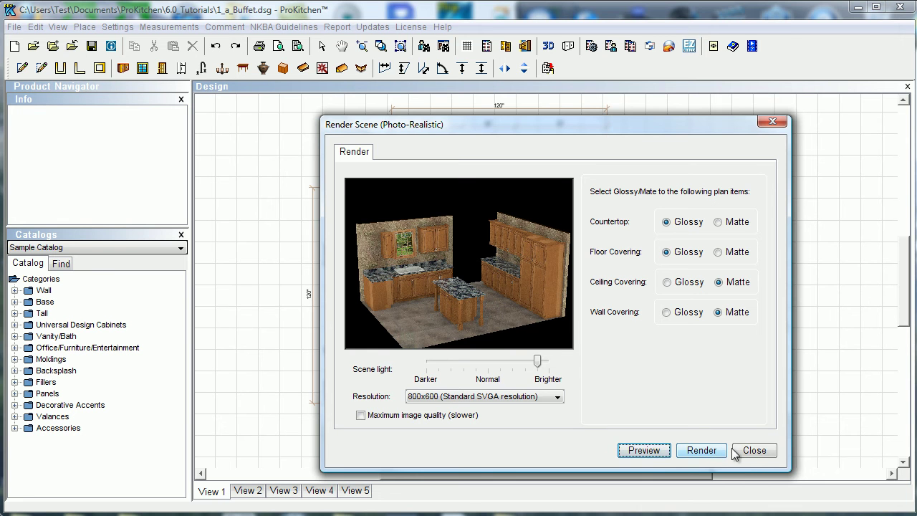
click(754, 451)
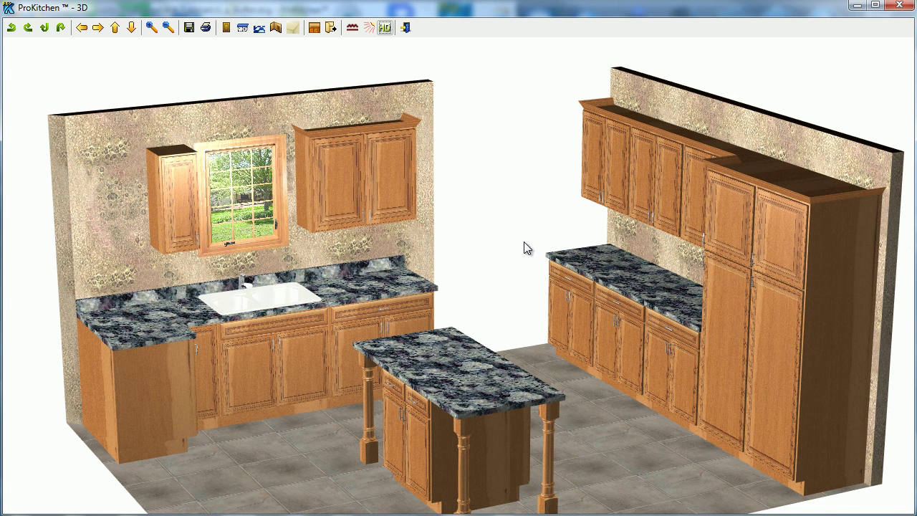
Step: Exit the 3D view back to the 2D floor plan of the 1_a_Buffet design
click(406, 30)
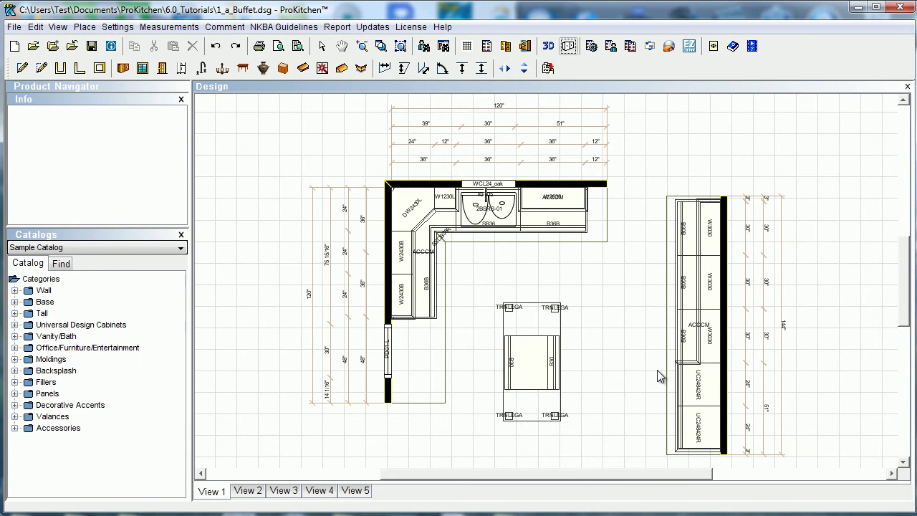